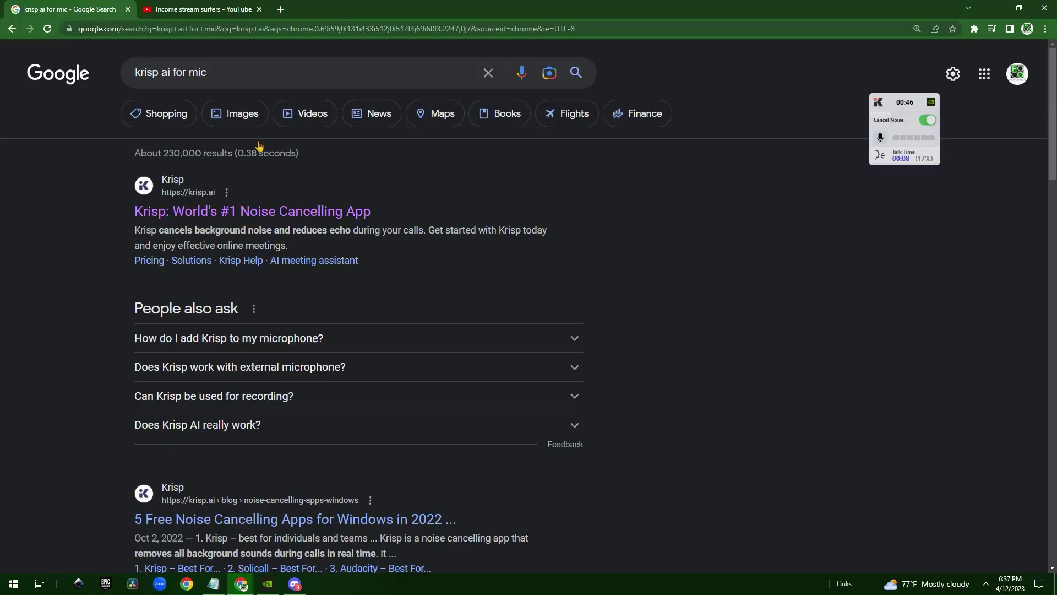
- Switch to the Income stream surfers YouTube tab, then return to the 'krisp ai for mic' results
{"action": "left_click", "coordinate": [187, 8]}
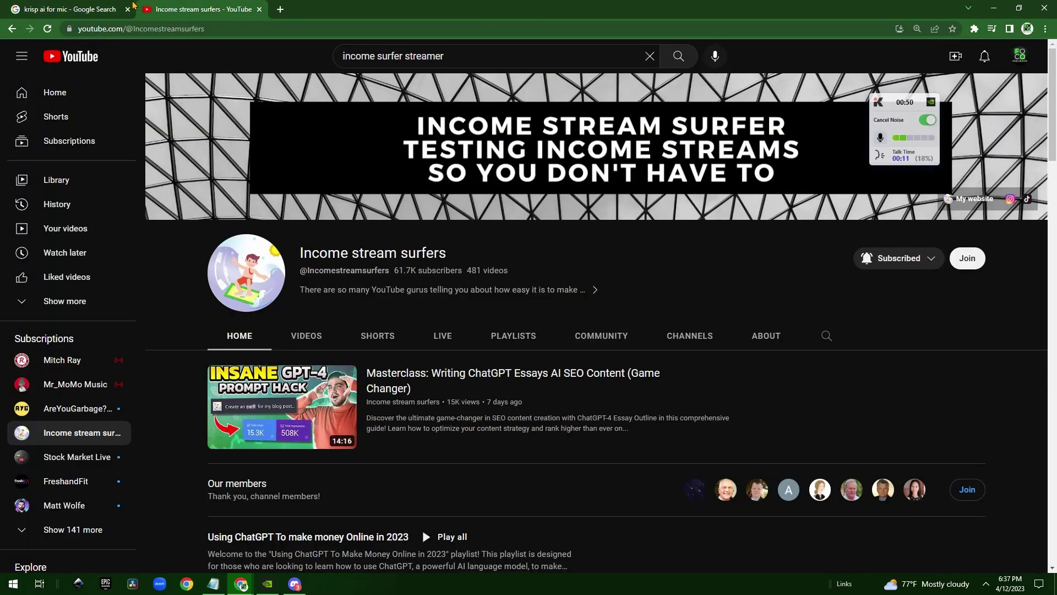
{"action": "left_click", "coordinate": [55, 8]}
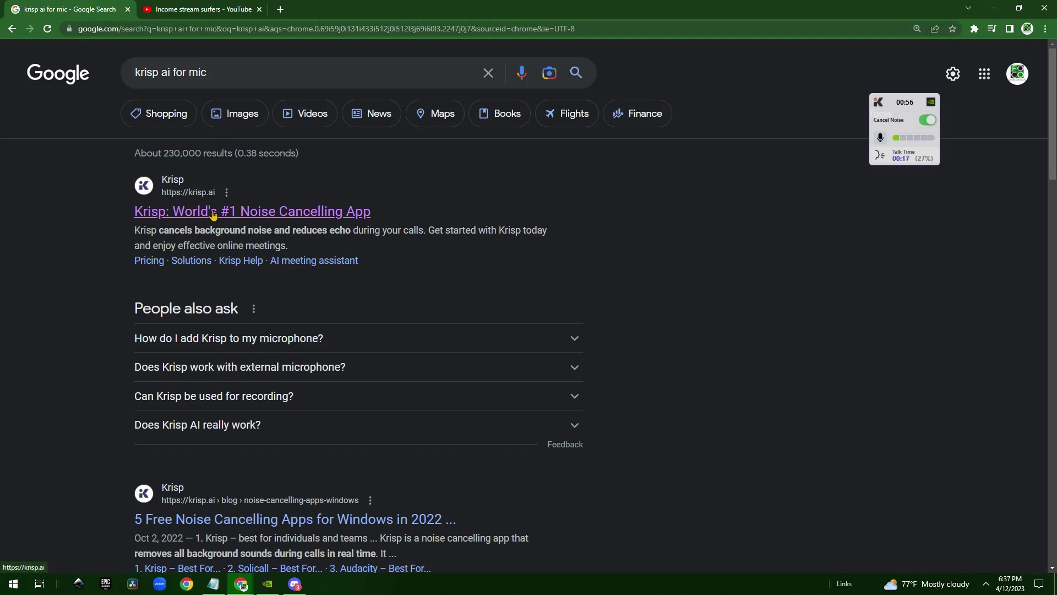
{"action": "left_click", "coordinate": [190, 8]}
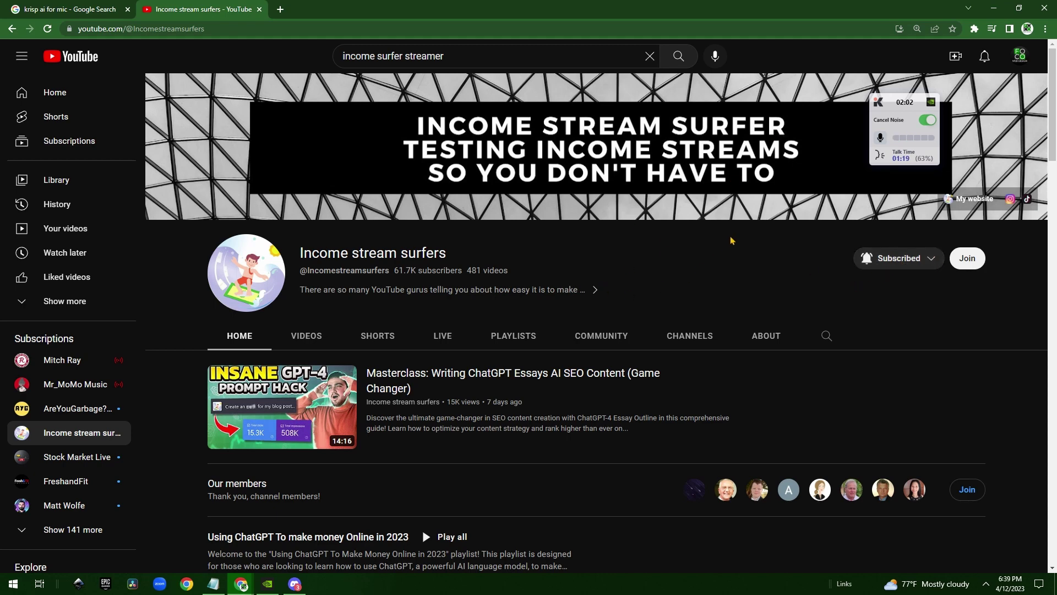
{"action": "left_click", "coordinate": [70, 6]}
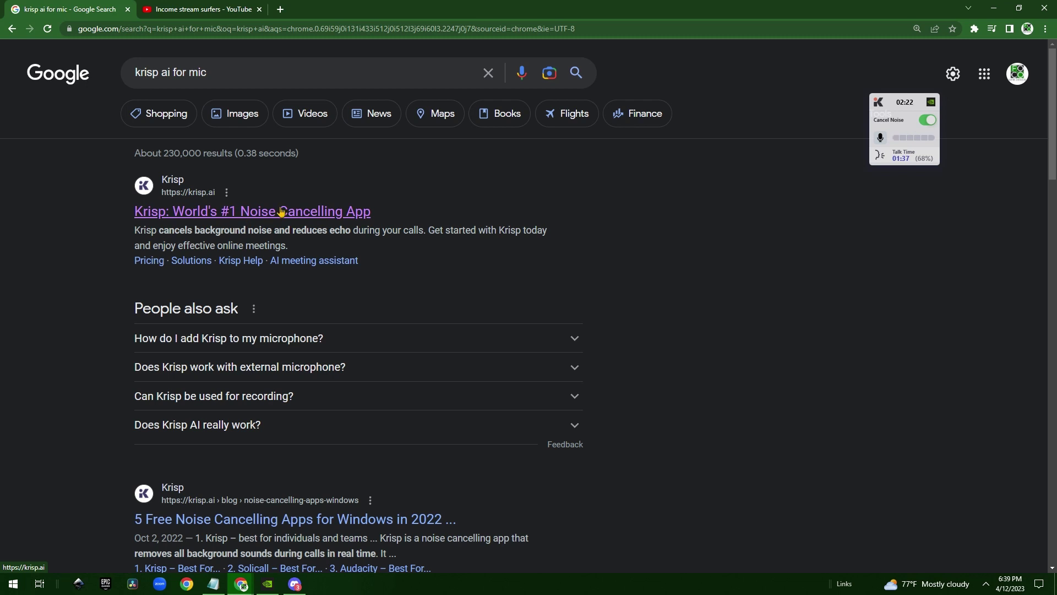
- Open the krisp.ai homepage from the top 'krisp ai for mic' search result
{"action": "left_click", "coordinate": [340, 221]}
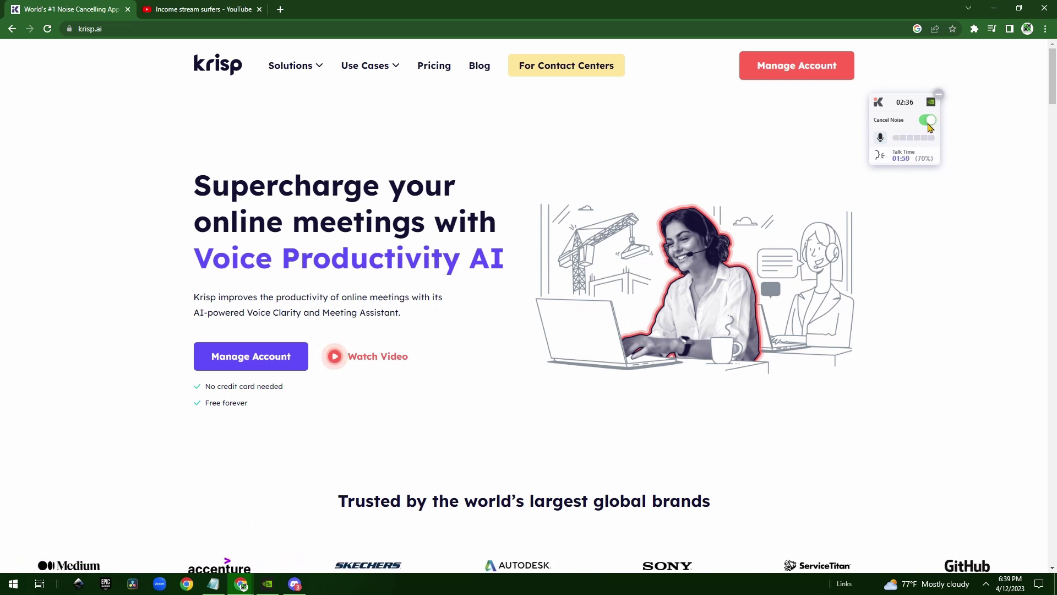
- Toggle Krisp noise cancellation off and back on, then launch Firefox via a 'fire' Start search
{"action": "left_click", "coordinate": [929, 121]}
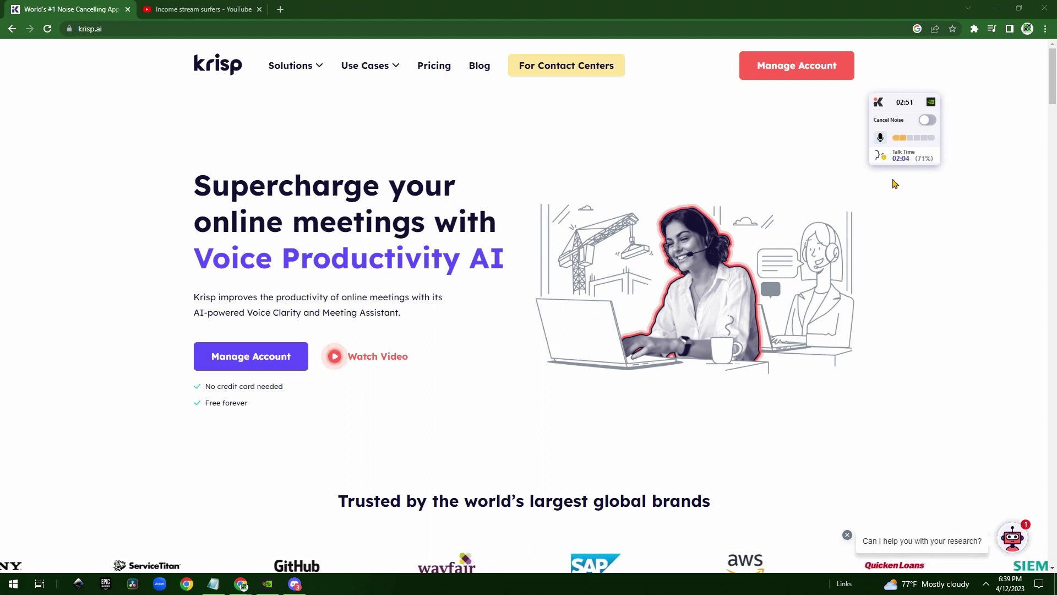
{"action": "left_click", "coordinate": [928, 122]}
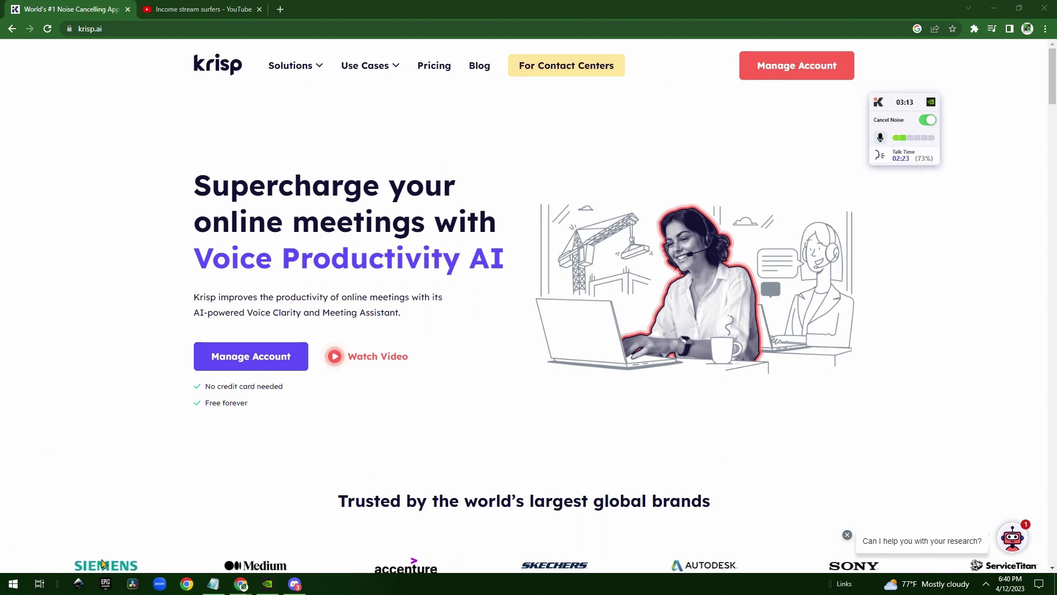
{"action": "left_click", "coordinate": [2, 587]}
{"action": "type", "text": "fire"}
{"action": "left_click", "coordinate": [2, 587]}
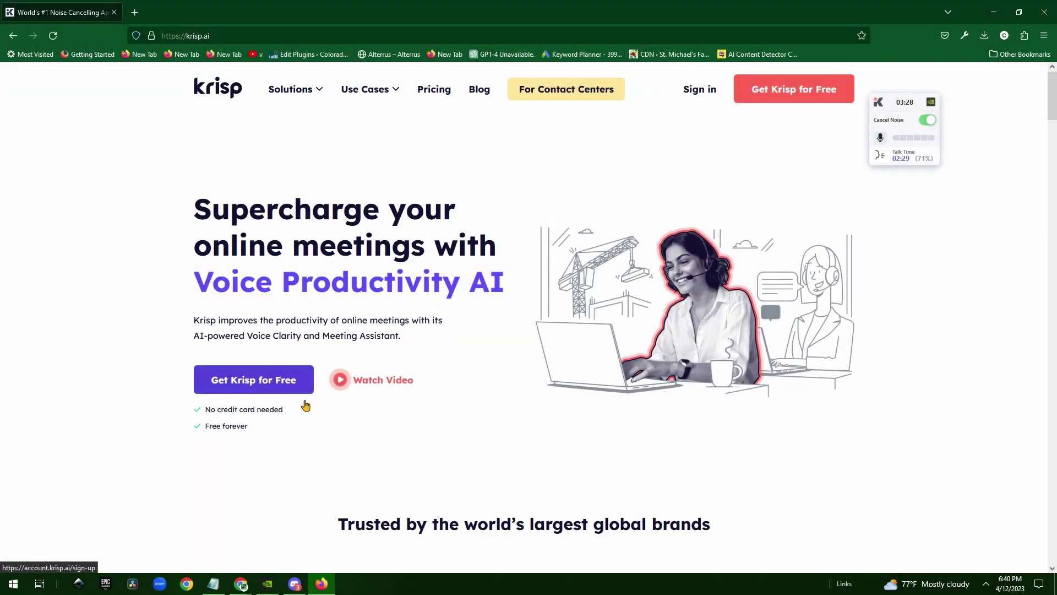
- Try a free Krisp sign-up with Google, then close Firefox and minimize the browser
{"action": "left_click", "coordinate": [259, 380]}
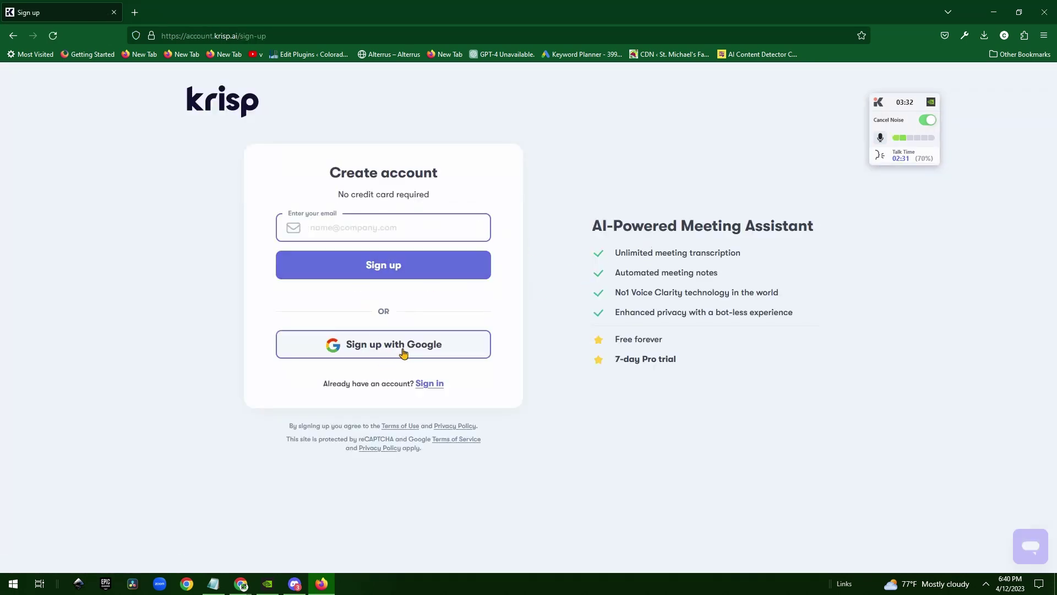
{"action": "left_click", "coordinate": [440, 356]}
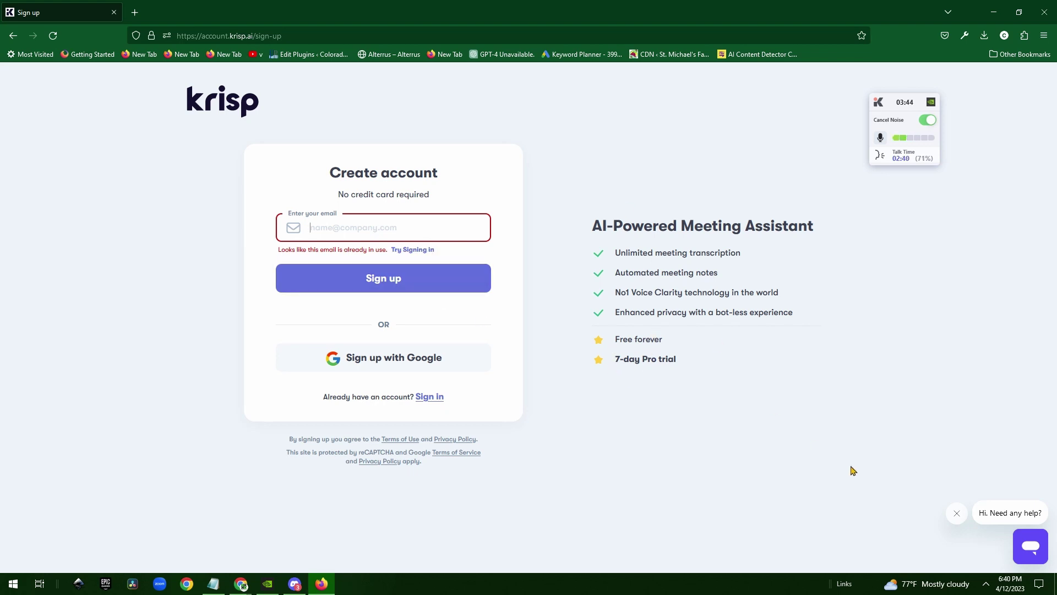
{"action": "left_click", "coordinate": [1045, 12]}
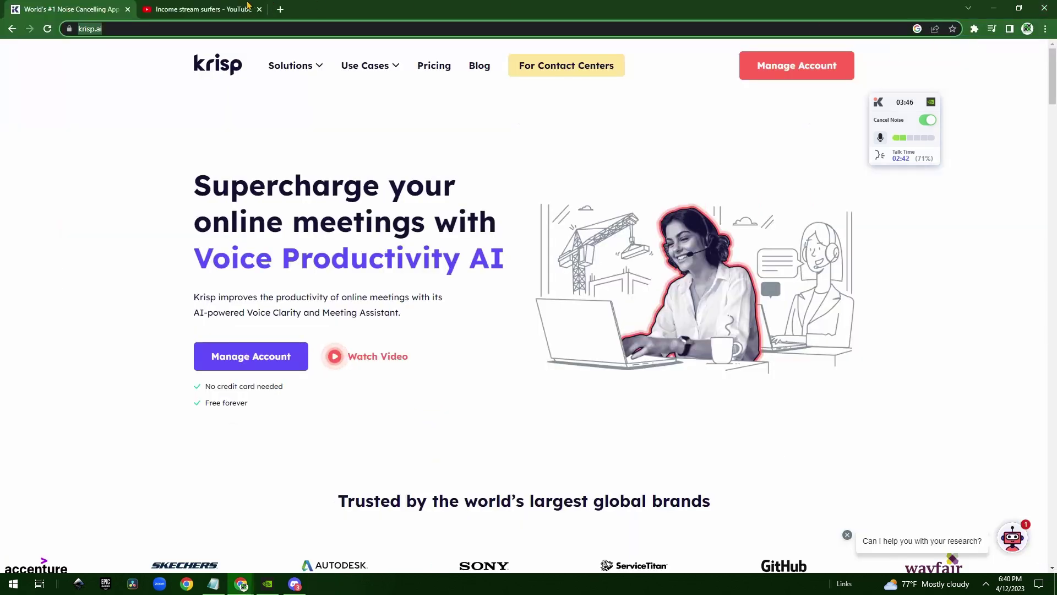
{"action": "left_click", "coordinate": [994, 7]}
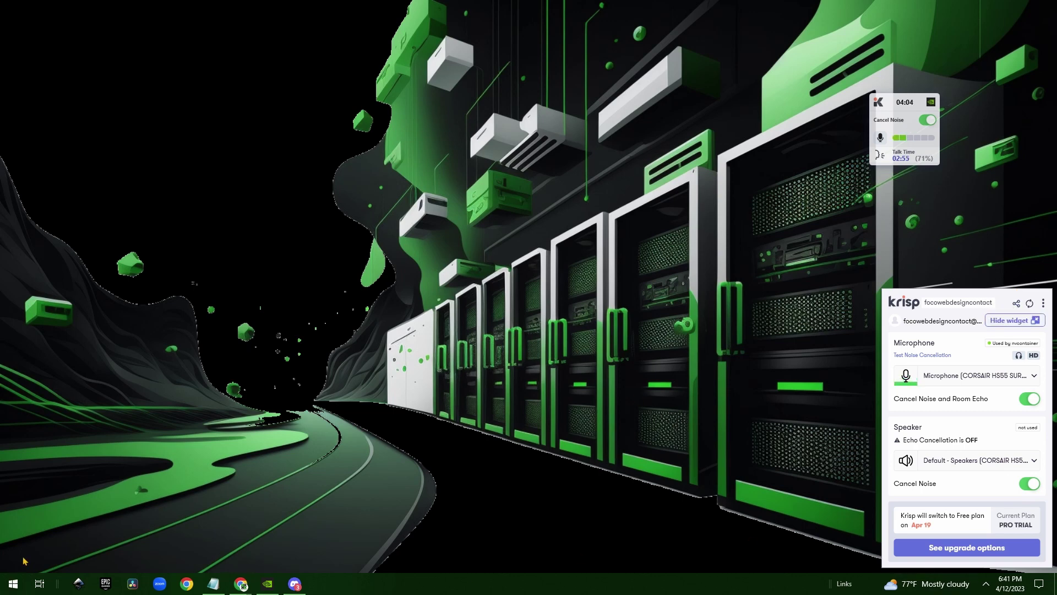
- Bring up GeForce Experience, move its window up-left, and open the in-game overlay from Settings
{"action": "mouse_move", "coordinate": [273, 592]}
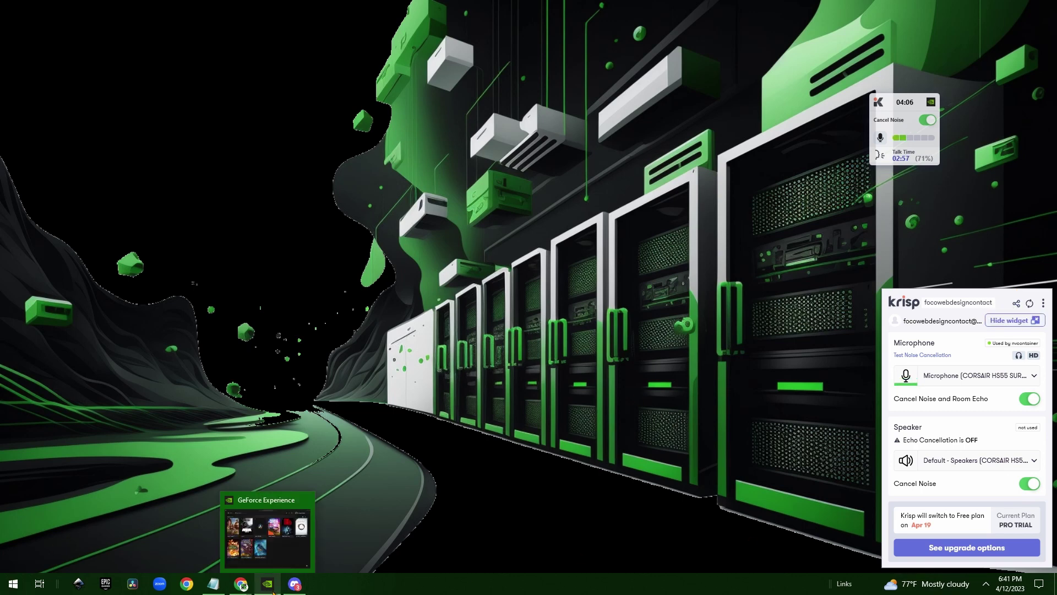
{"action": "left_click", "coordinate": [270, 557]}
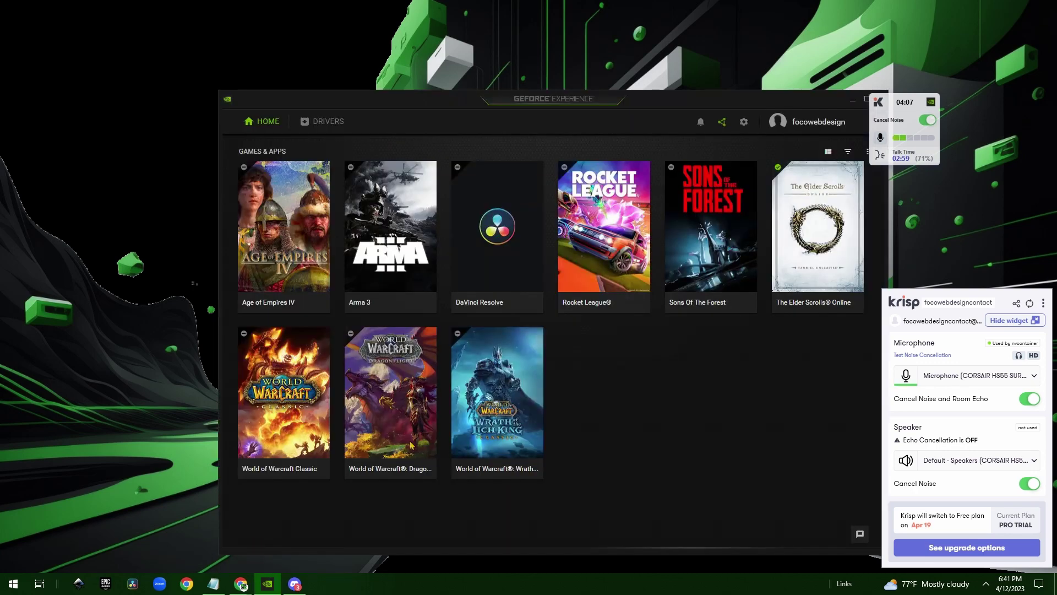
{"action": "left_click_drag", "start_coordinate": [708, 105], "coordinate": [625, 64]}
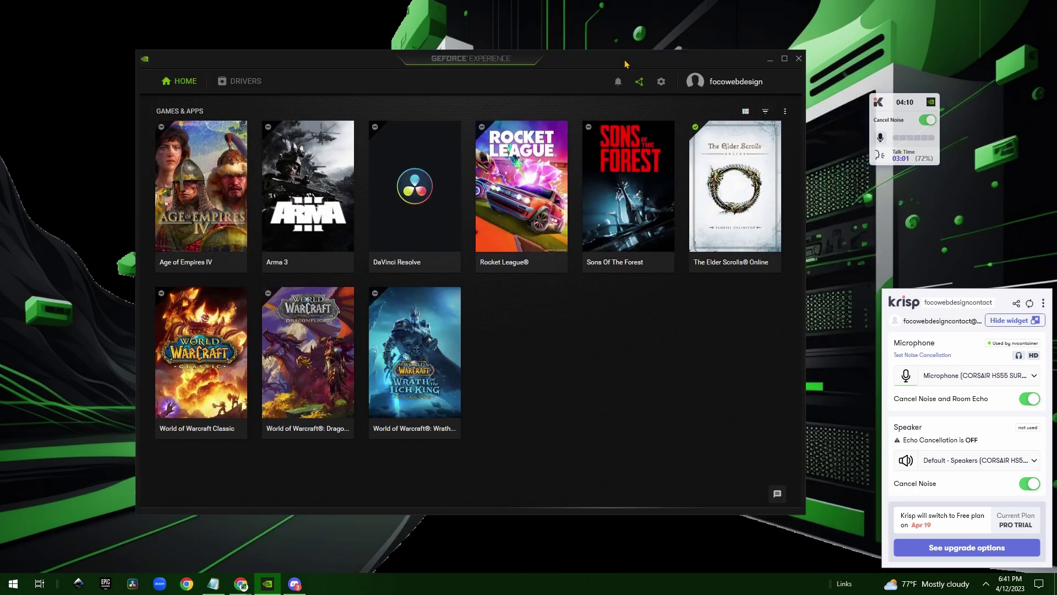
{"action": "left_click", "coordinate": [661, 86]}
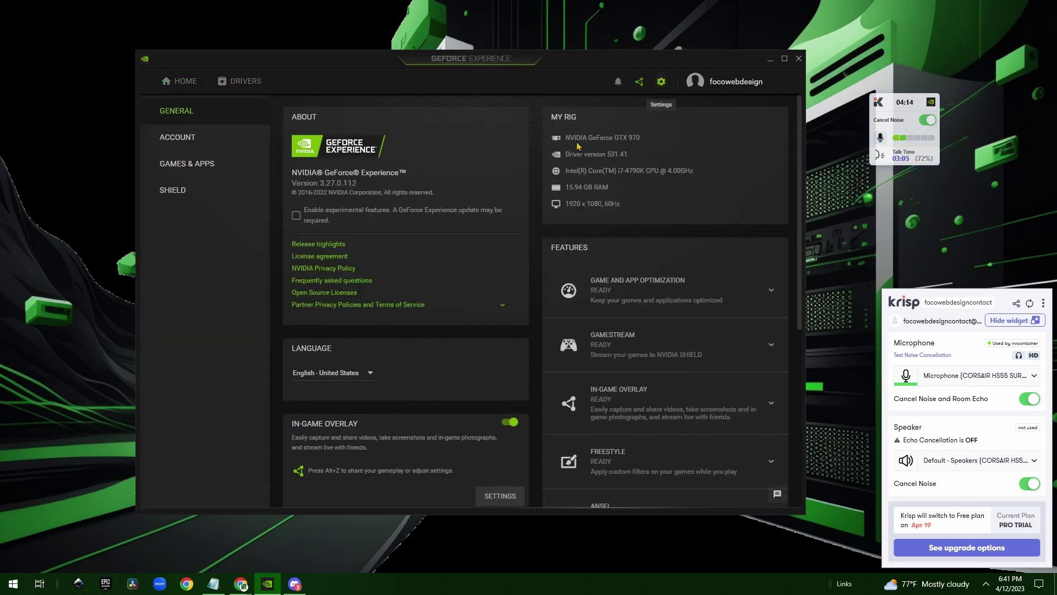
{"action": "left_click", "coordinate": [639, 82]}
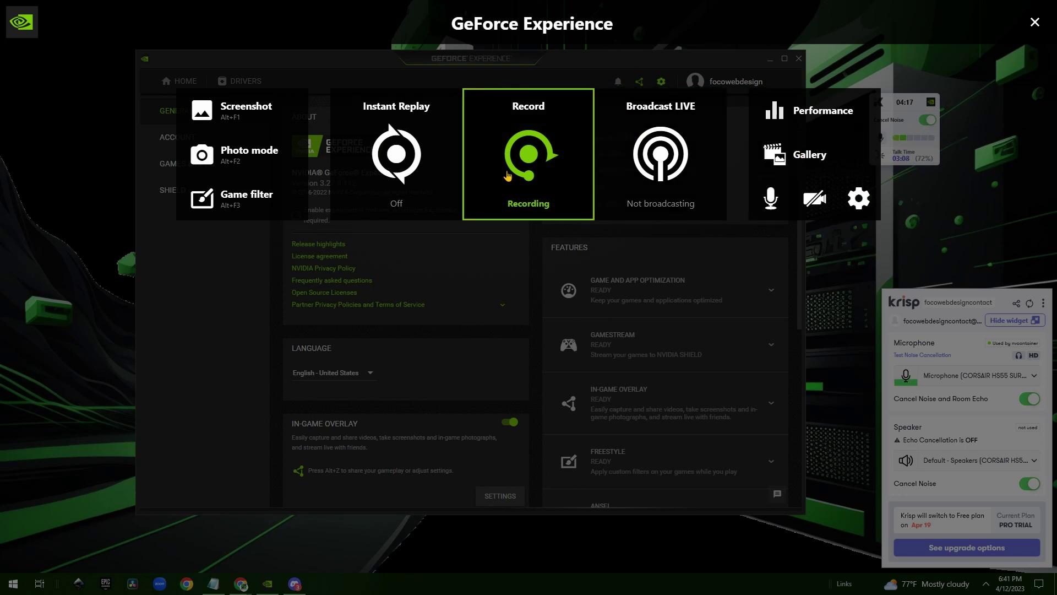
- Set the overlay's audio Microphone Source to Krisp Microphone (Krisp Audio)
{"action": "left_click", "coordinate": [858, 207]}
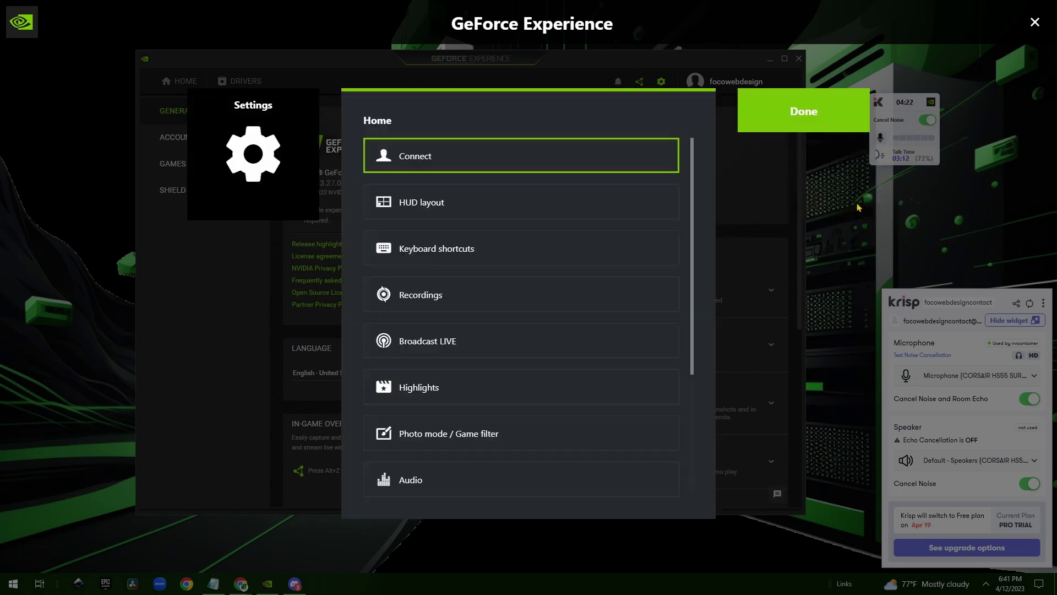
{"action": "left_click", "coordinate": [481, 480]}
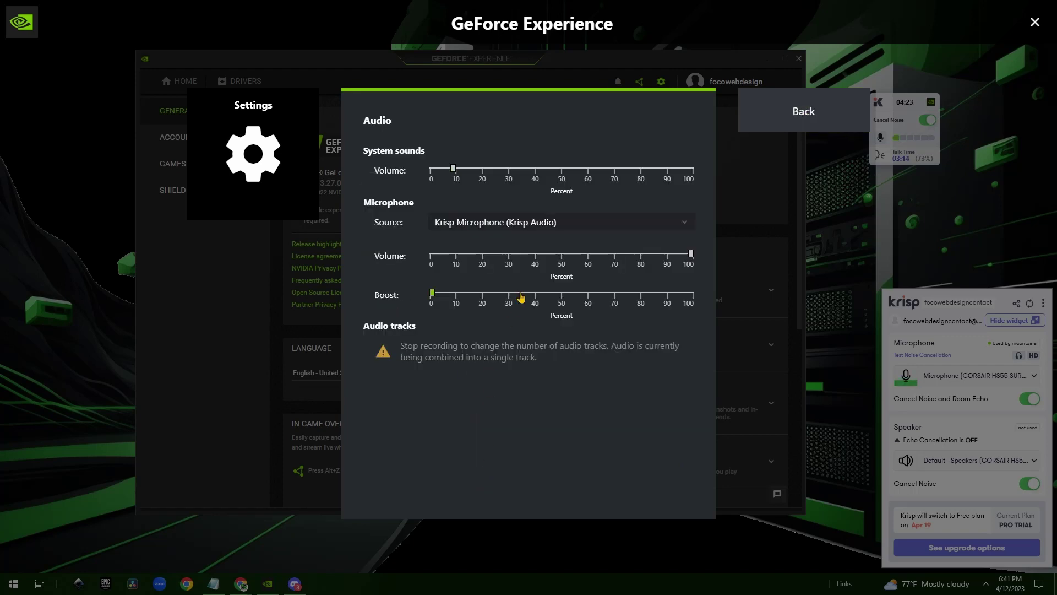
{"action": "left_click", "coordinate": [559, 228]}
{"action": "left_click", "coordinate": [564, 227]}
- Leave the overlay settings, close the in-game overlay, and bring up Krisp's pricing page
{"action": "left_click", "coordinate": [822, 111]}
{"action": "left_click", "coordinate": [796, 118]}
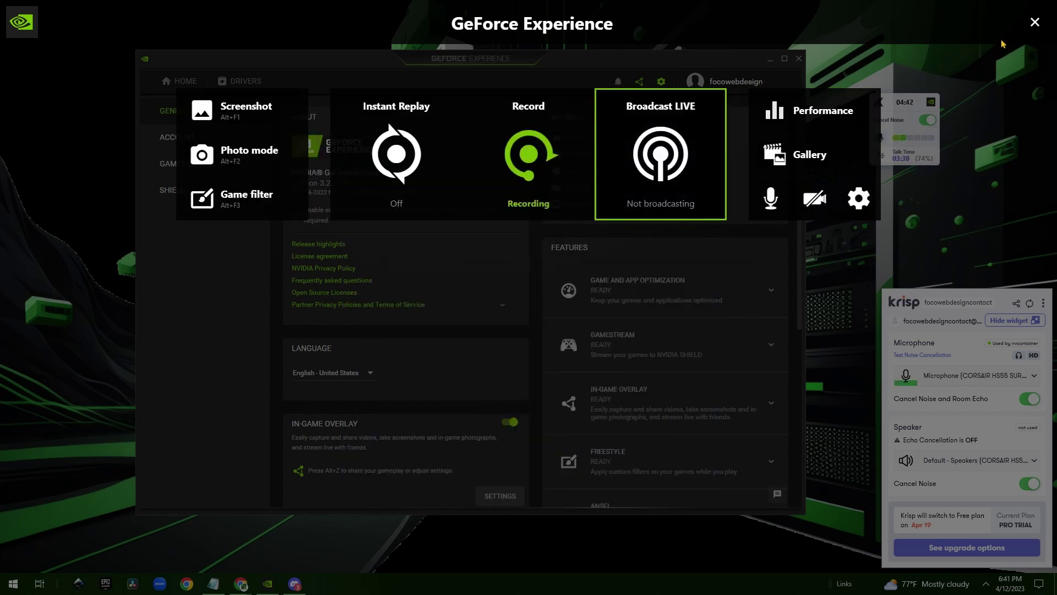
{"action": "left_click", "coordinate": [1035, 22]}
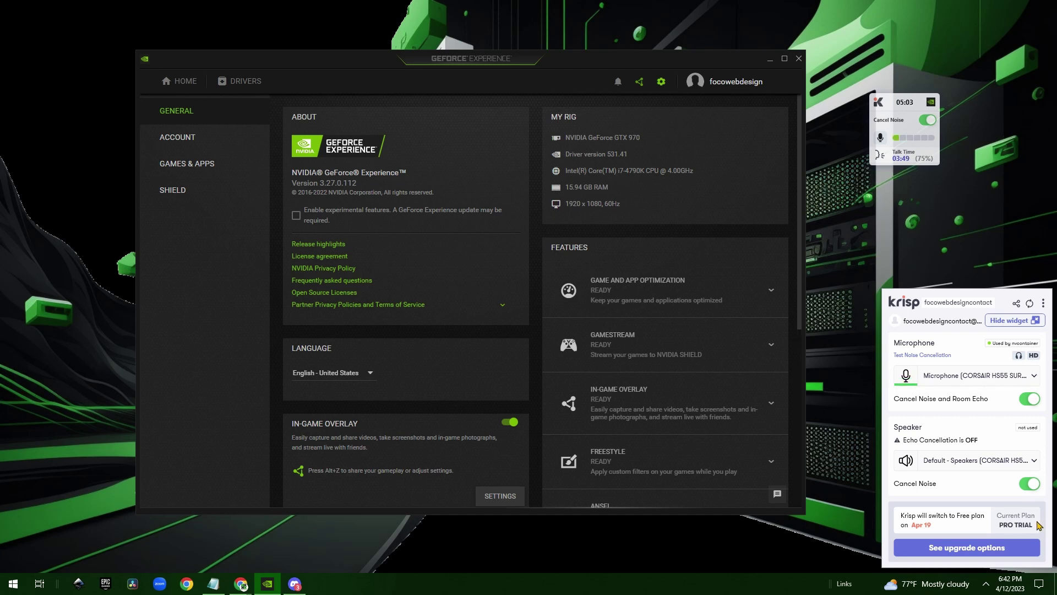
{"action": "left_click", "coordinate": [921, 525]}
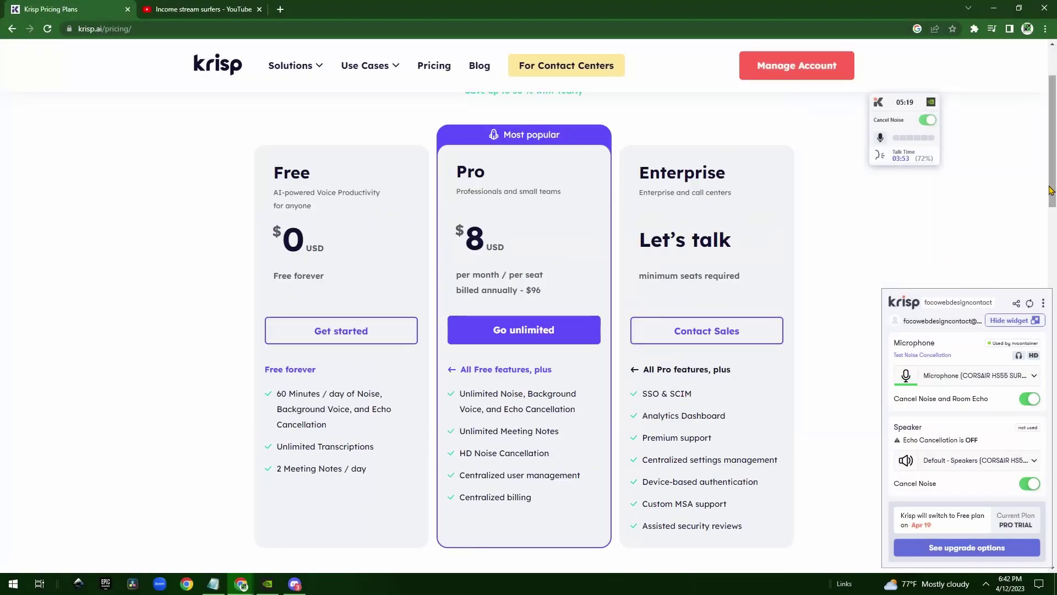
- Highlight the Free plan's 60 Minutes / day noise-cancellation feature on the pricing page
{"action": "left_click_drag", "start_coordinate": [1053, 191], "coordinate": [1053, 196]}
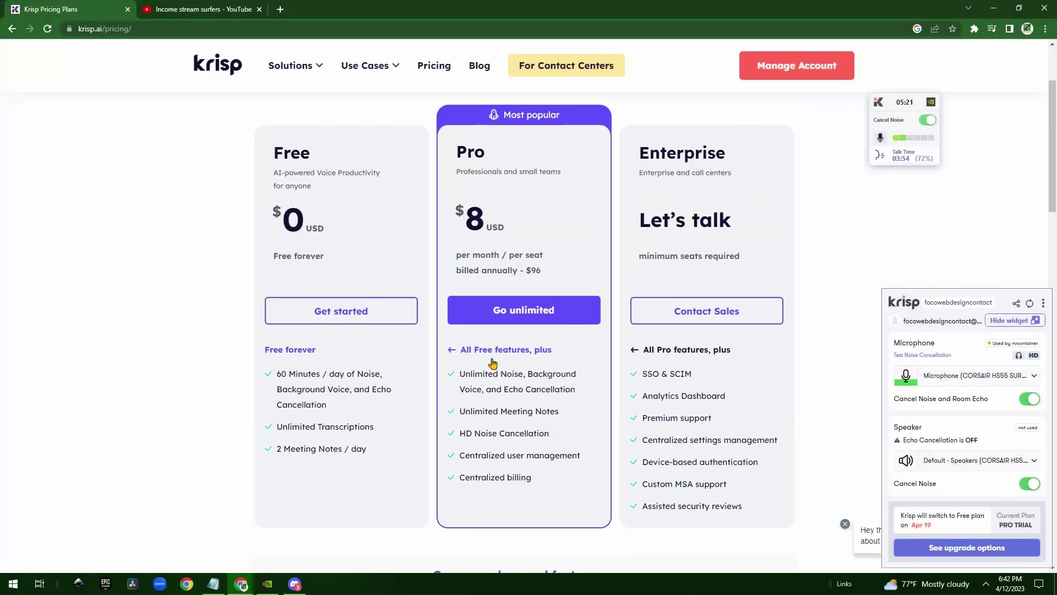
{"action": "left_click_drag", "start_coordinate": [281, 374], "coordinate": [381, 377]}
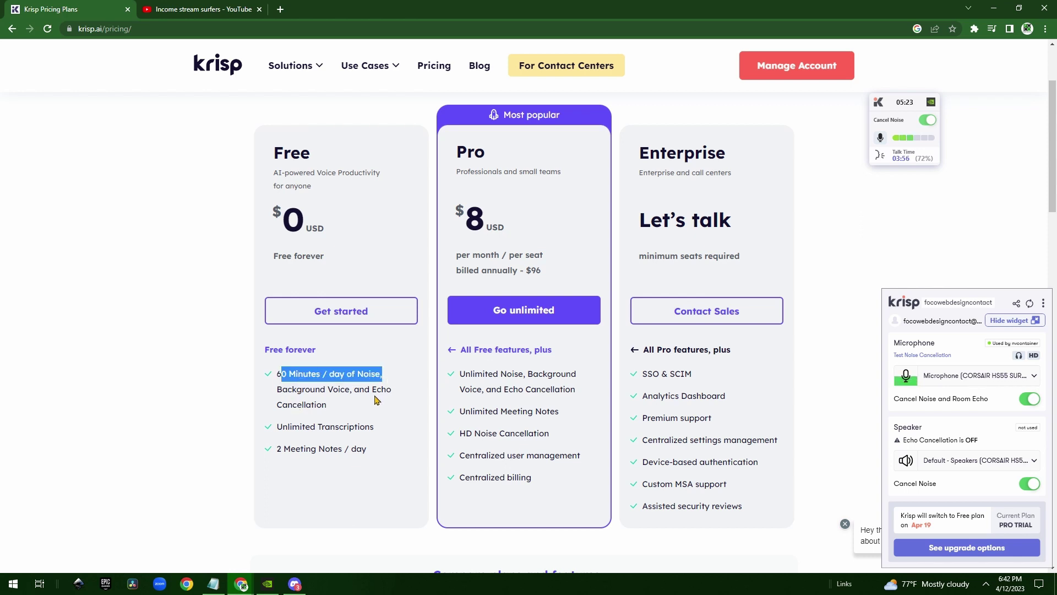
{"action": "left_click", "coordinate": [377, 400]}
{"action": "triple_click", "coordinate": [288, 391]}
{"action": "left_click", "coordinate": [296, 424]}
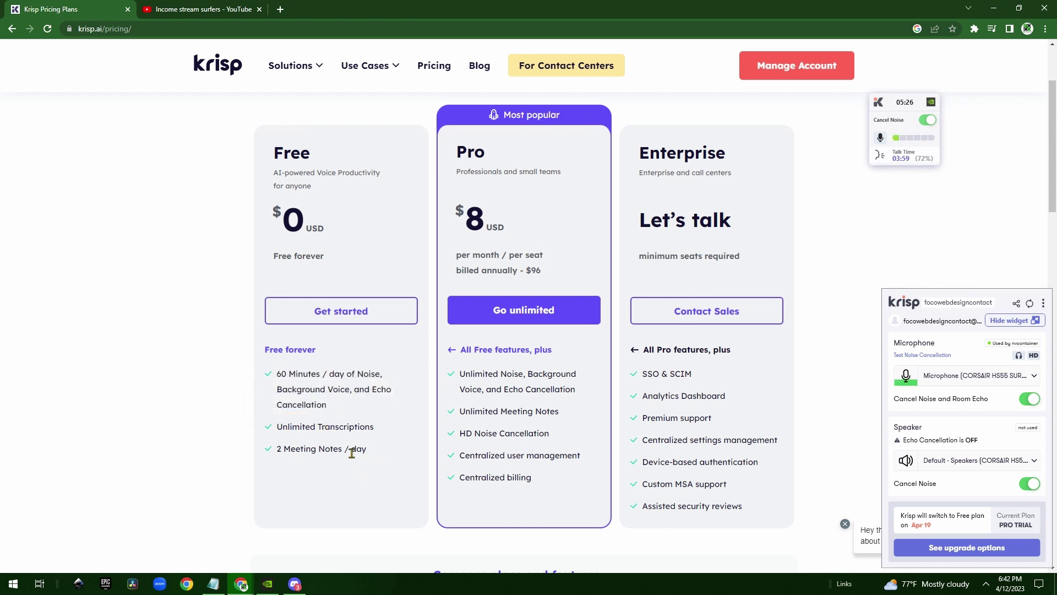